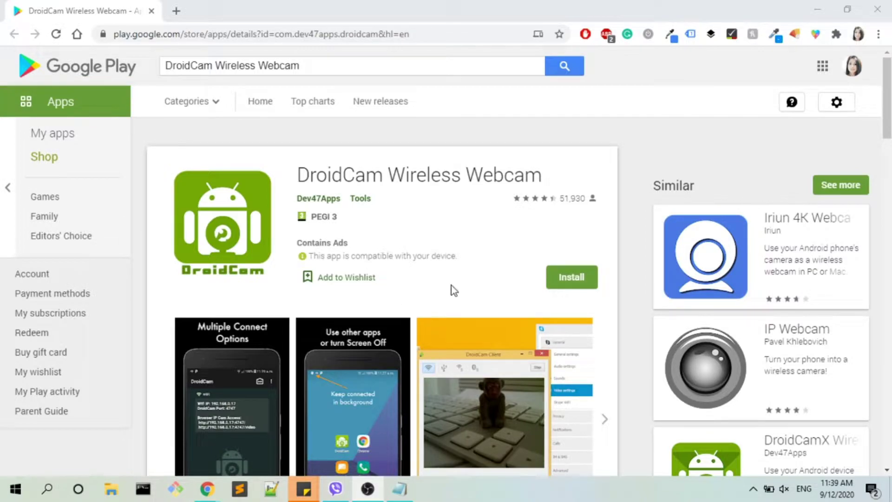
- Install DroidCam Wireless Webcam to the HUAWEI SNE-LX1, saving 'Only app installs' authentication
left_click(578, 277)
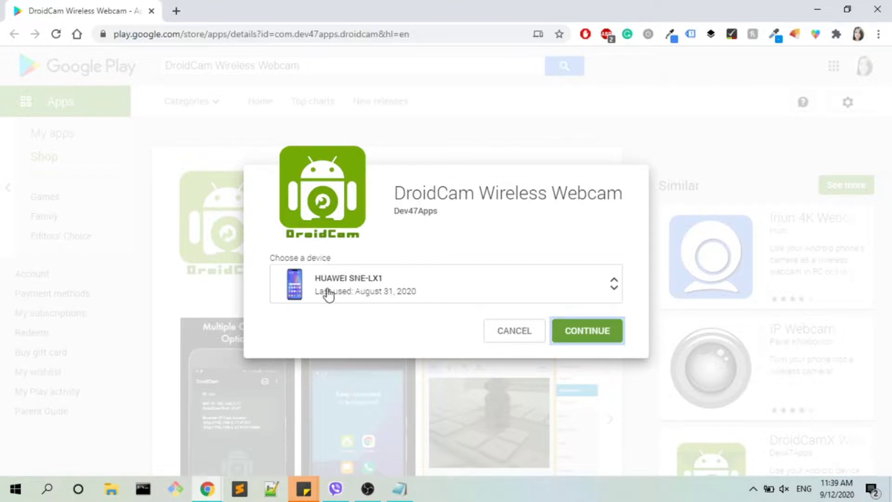
left_click(592, 332)
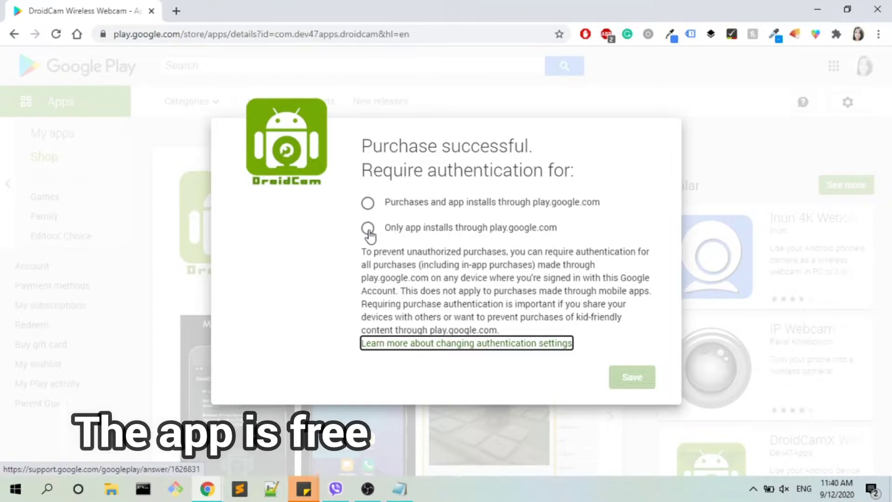
left_click(369, 236)
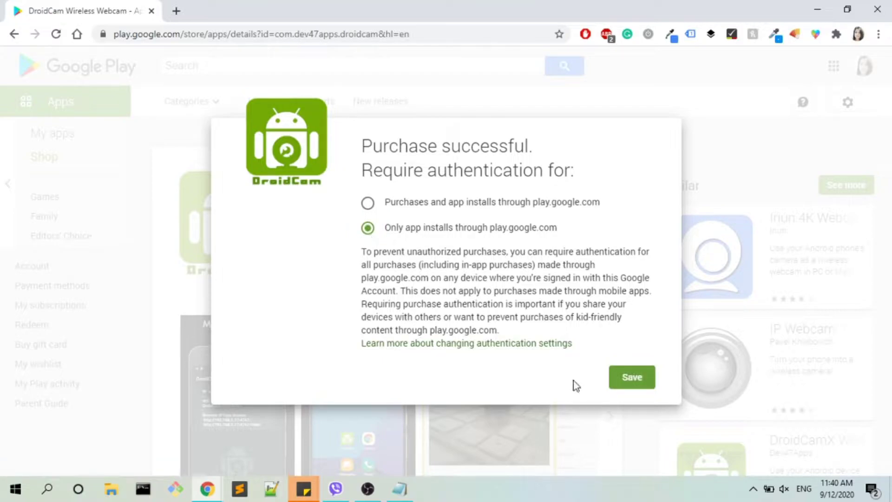
left_click(646, 380)
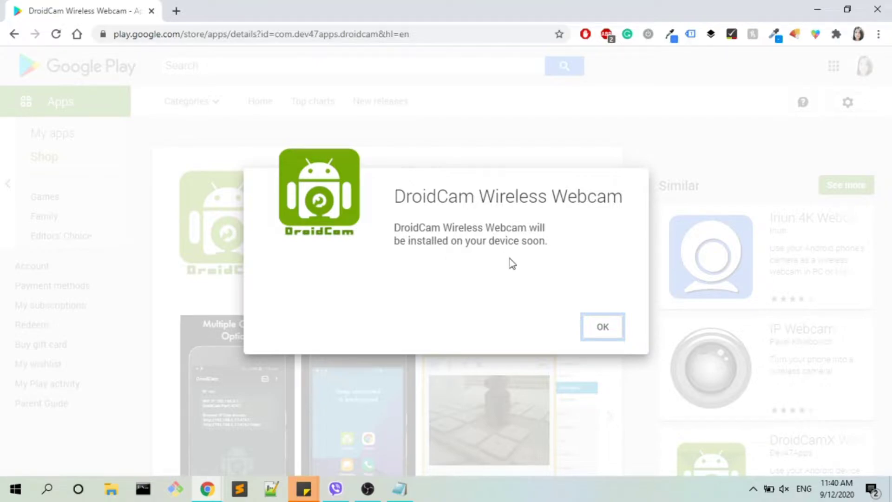
left_click(602, 330)
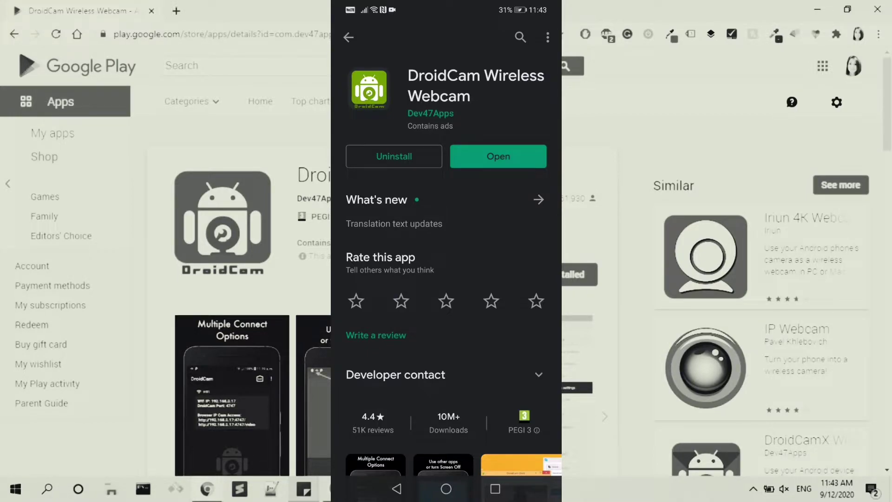
- Launch DroidCam from the phone's home screen and advance its Help to the PC webcam instructions
left_click(446, 488)
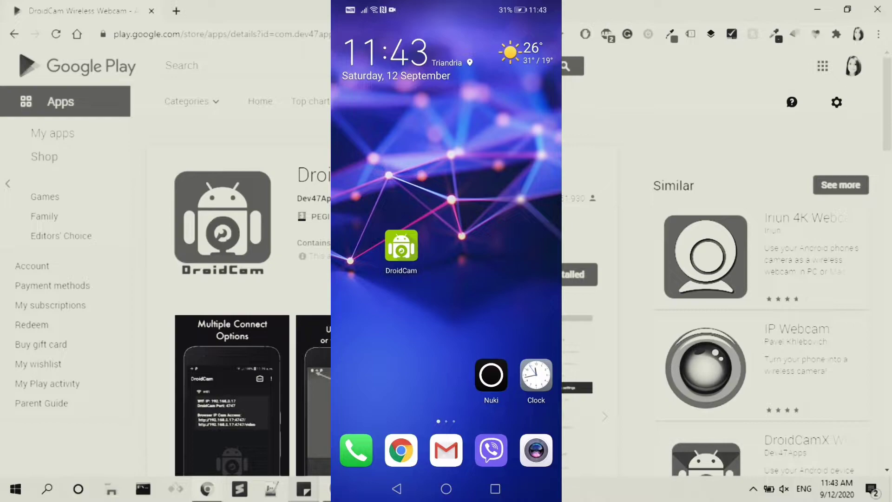
left_click(401, 245)
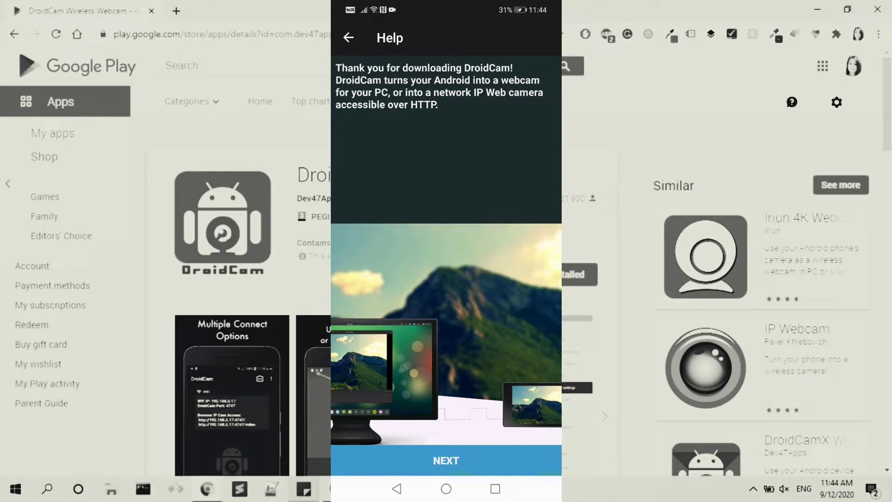
left_click(446, 459)
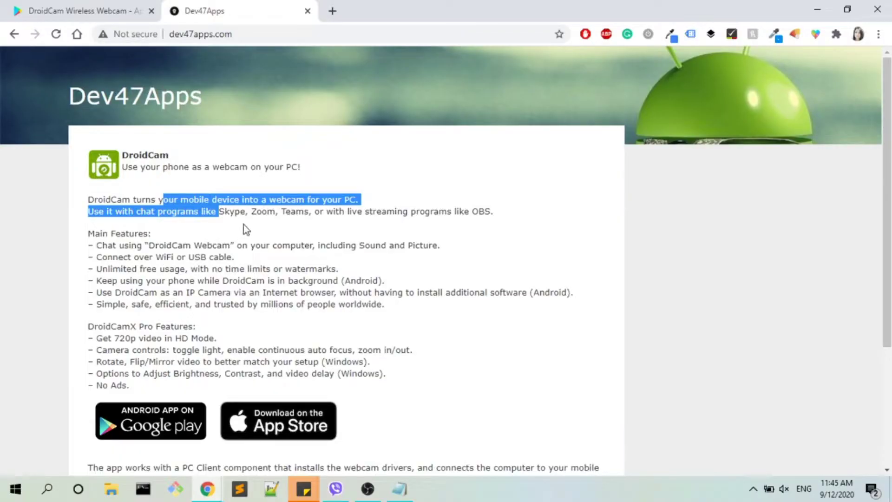
left_click(243, 224)
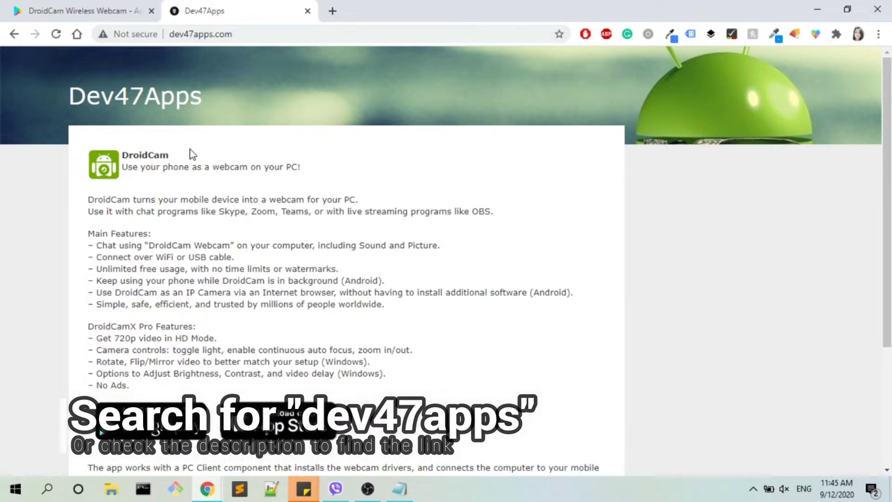
- Download the DroidCam Client v6.3.1 installer from the Windows client page to the Desktop
scroll(116, 211, "down", 4)
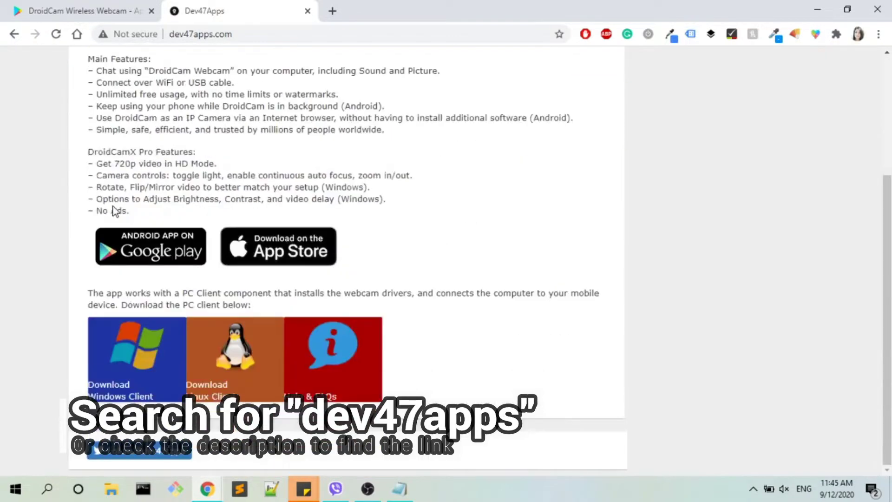
left_click(134, 354)
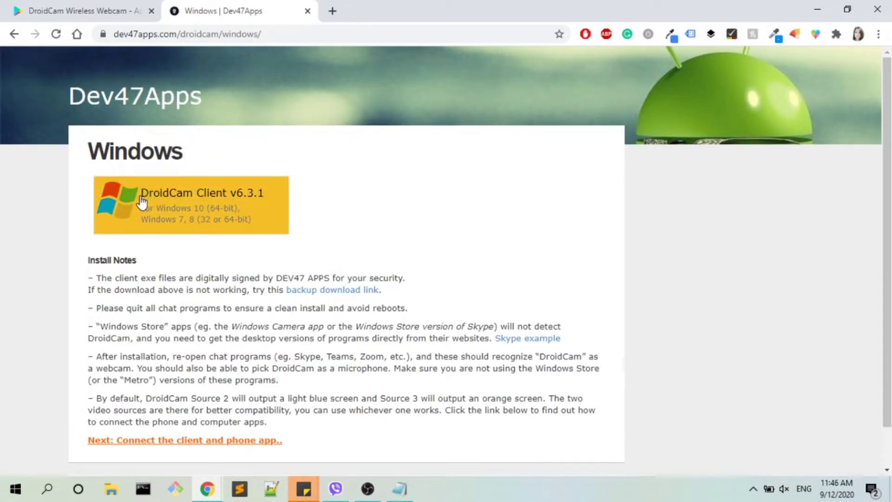
scroll(391, 210, "down", 1)
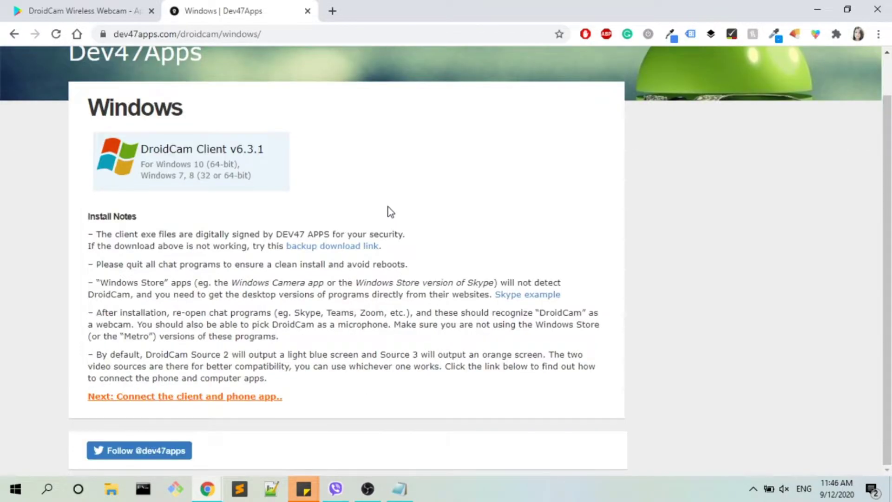
left_click(255, 153)
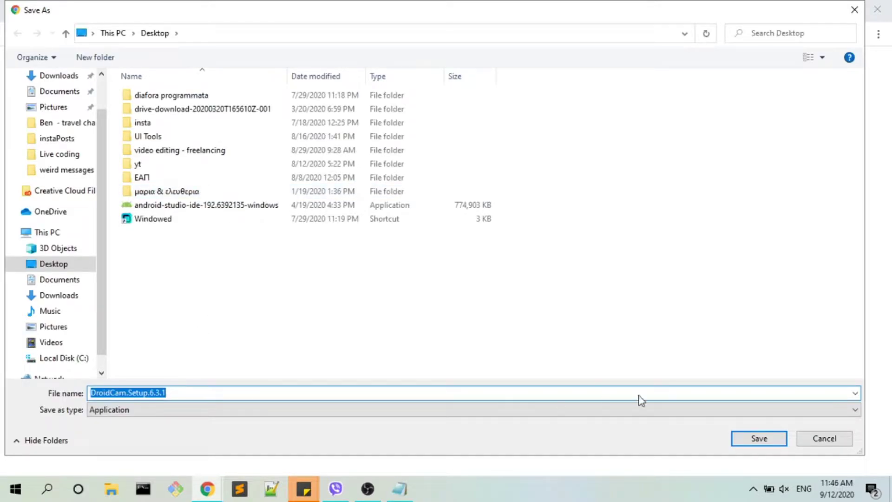
left_click(760, 441)
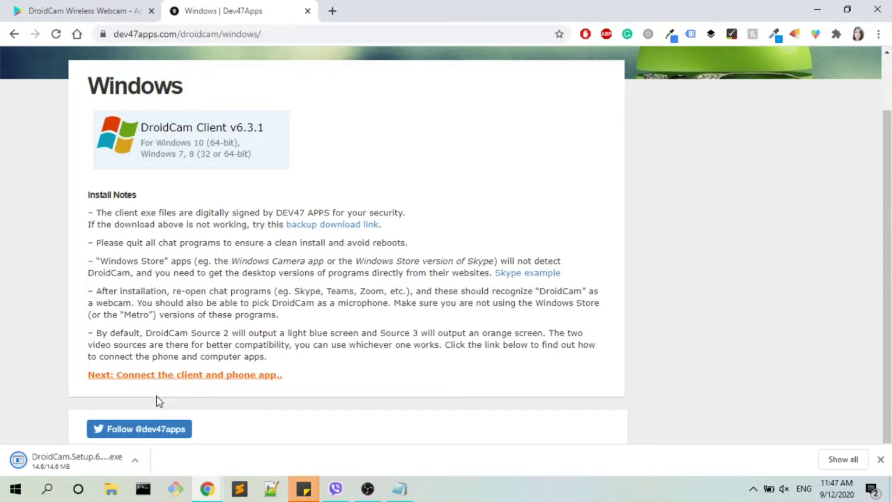
- Open the client-to-phone Connect guide and expand its Connect via WiFi instructions
left_click(192, 375)
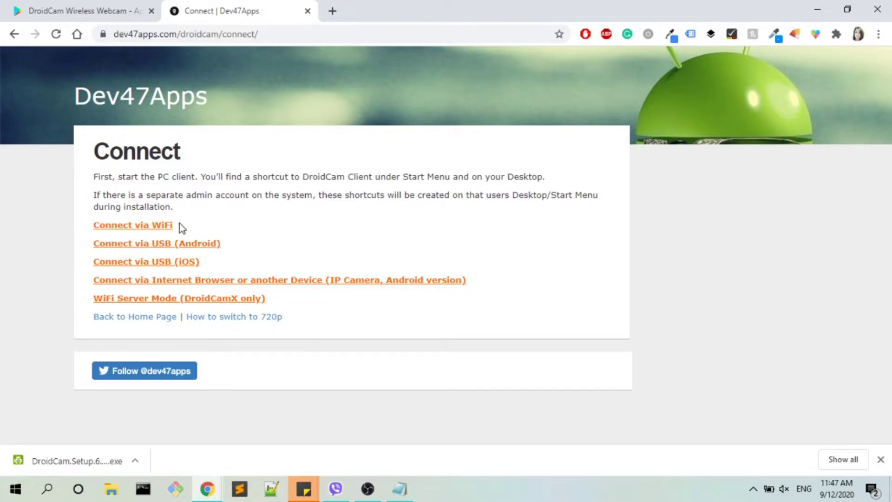
left_click(165, 225)
scroll(38, 261, "down", 2)
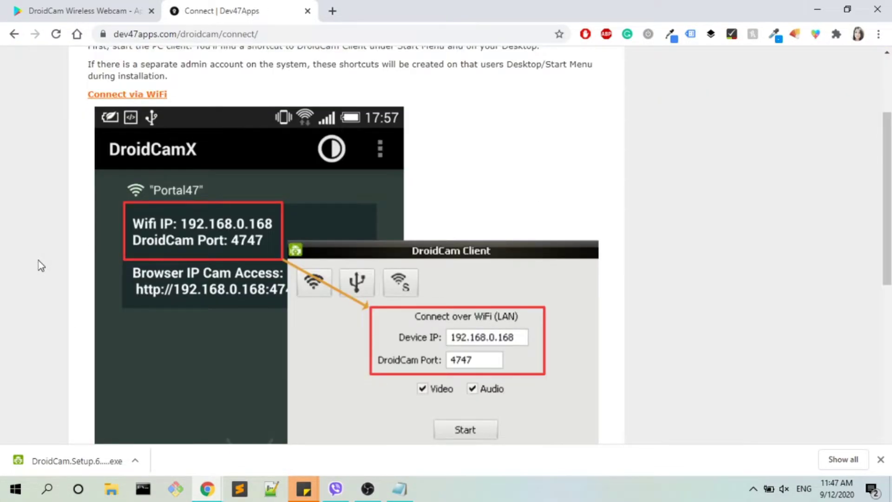
scroll(38, 261, "down", 2)
scroll(66, 367, "down", 3)
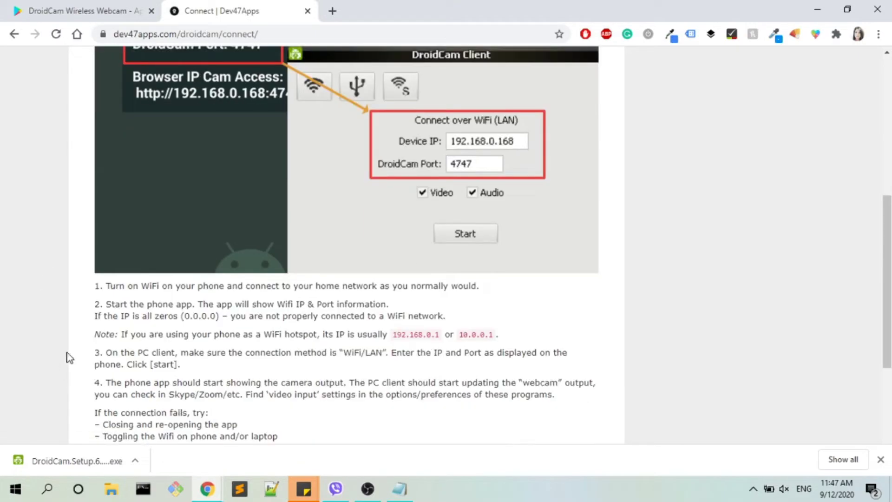
- Highlight the WiFi, IP/port, hotspot and step 3 notes, then run DroidCam.Setup.6.3.1.exe
left_click_drag(114, 287, 493, 291)
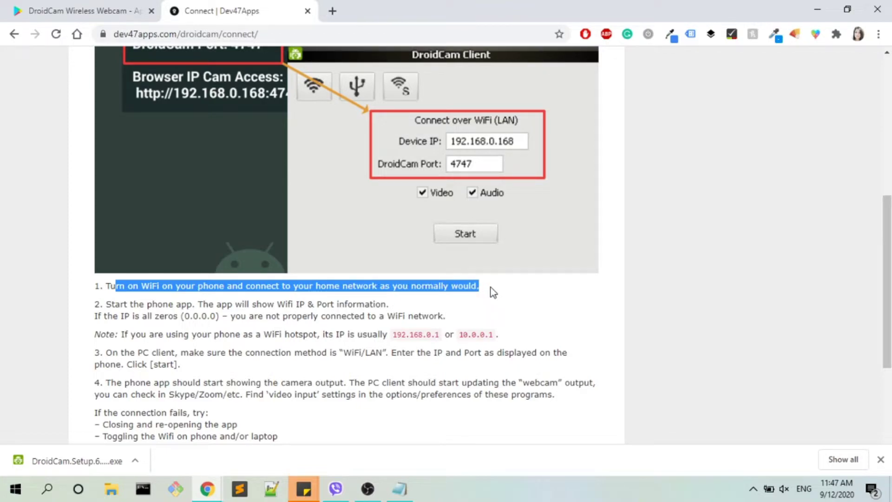
left_click_drag(139, 304, 396, 305)
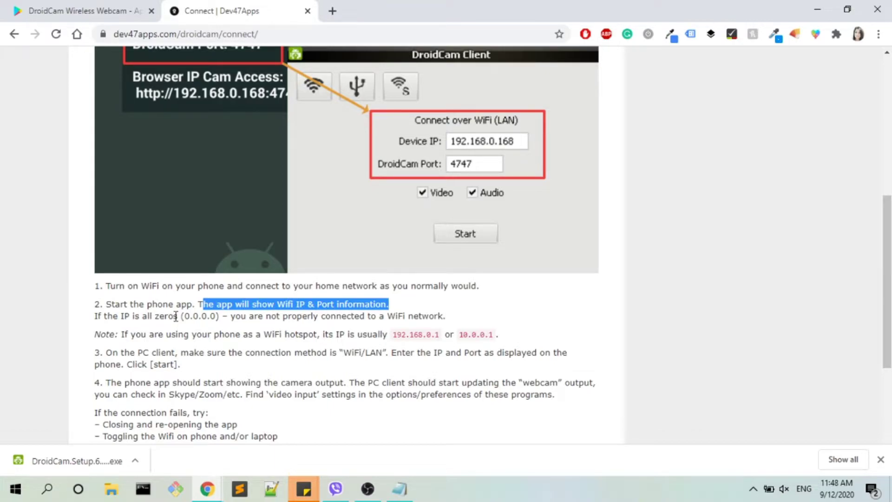
left_click_drag(136, 334, 422, 329)
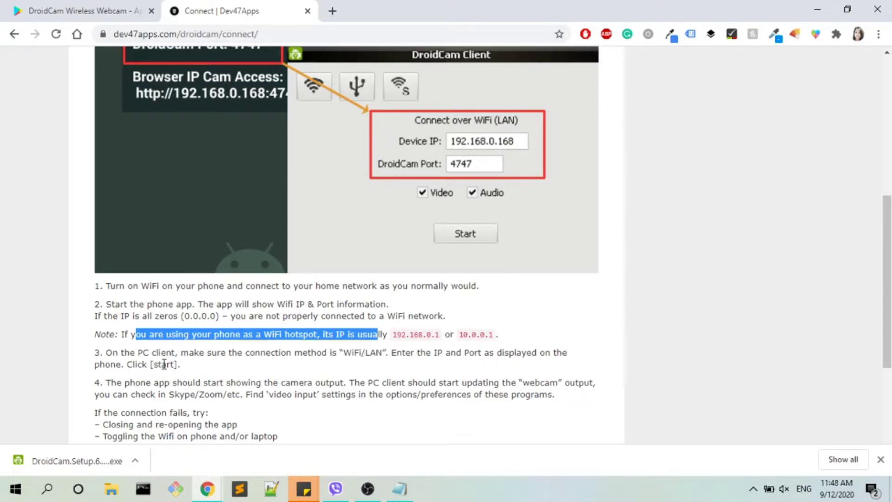
left_click_drag(190, 364, 79, 364)
scroll(46, 348, "down", 1)
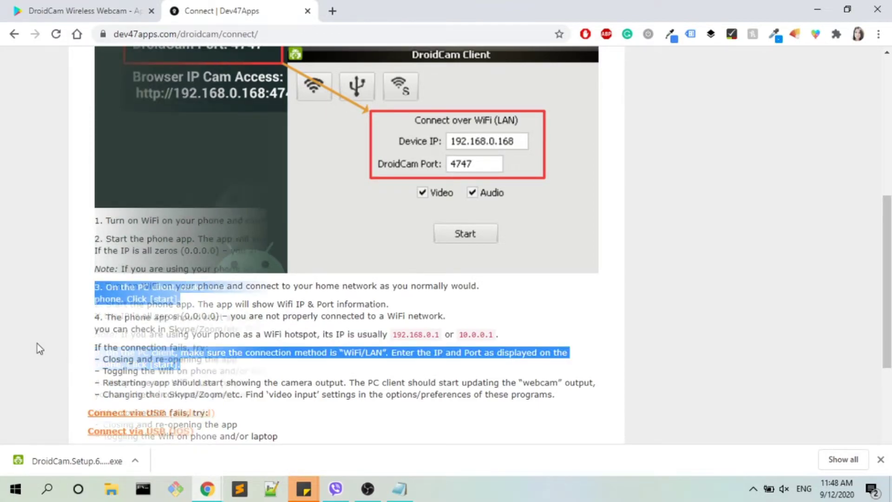
left_click(72, 460)
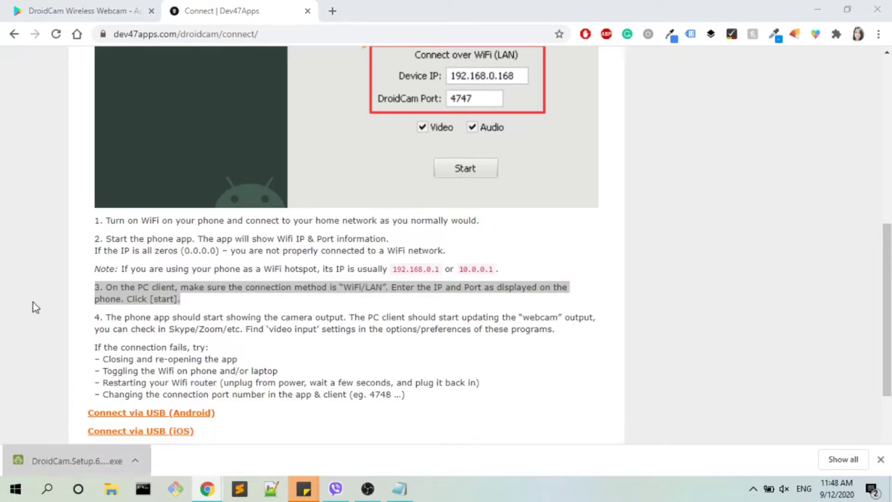
- Install DroidCam Client 6.3.1, accepting the license, default folder and all components
left_click(507, 353)
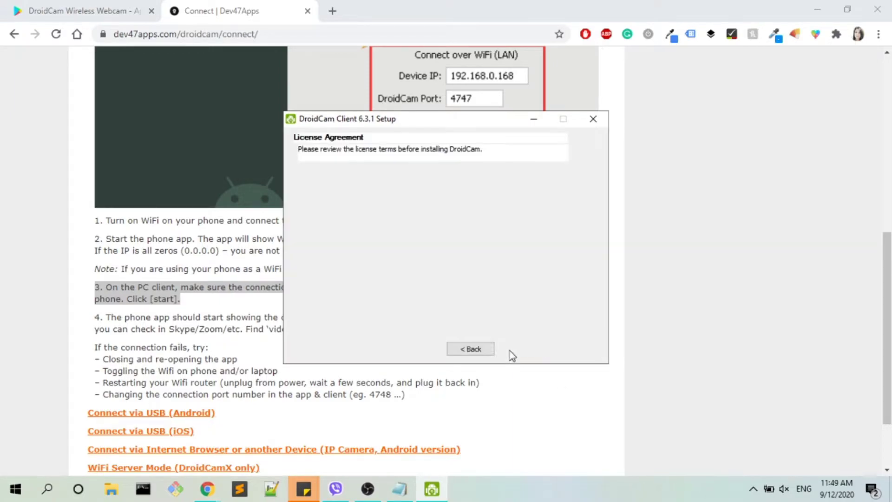
scroll(451, 272, "down", 1)
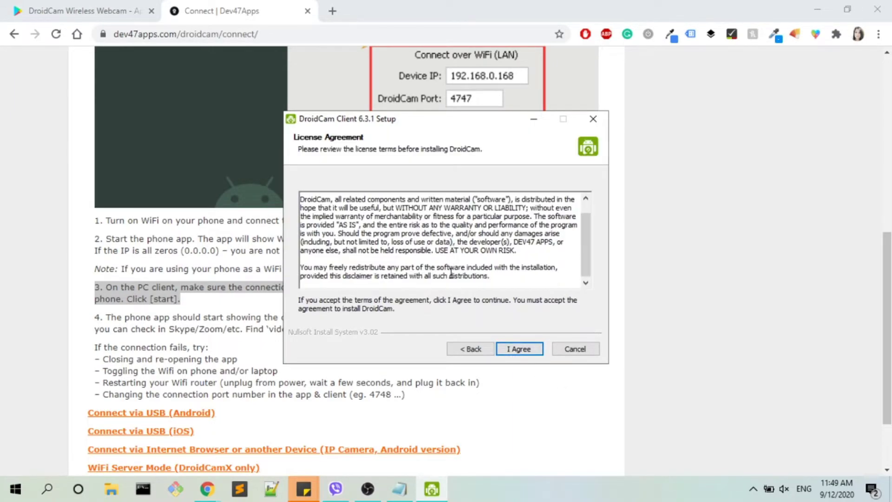
left_click(517, 348)
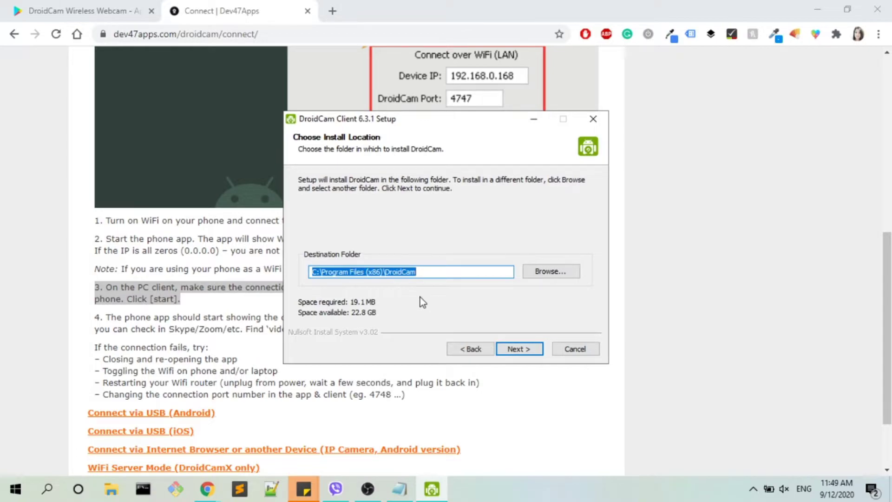
left_click(514, 349)
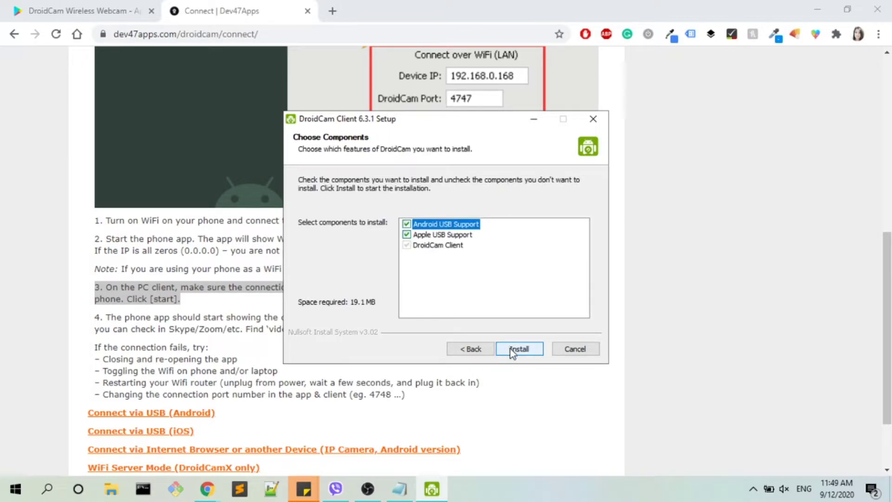
left_click(514, 350)
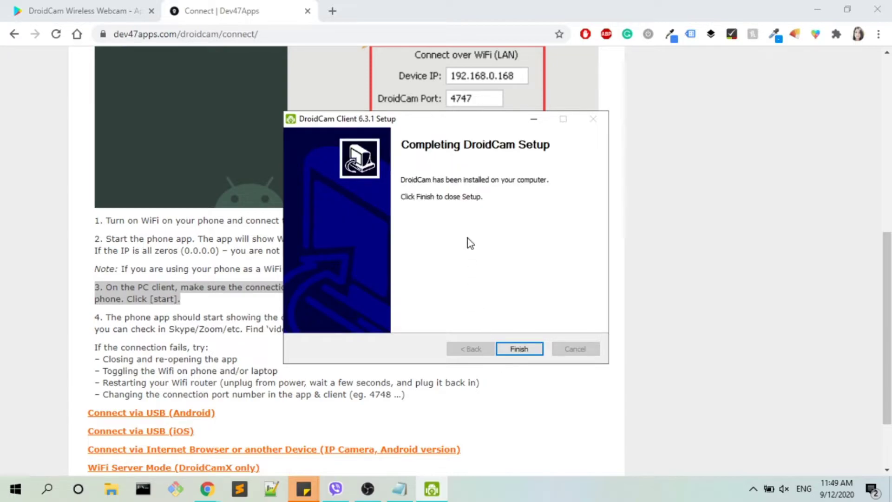
left_click(529, 349)
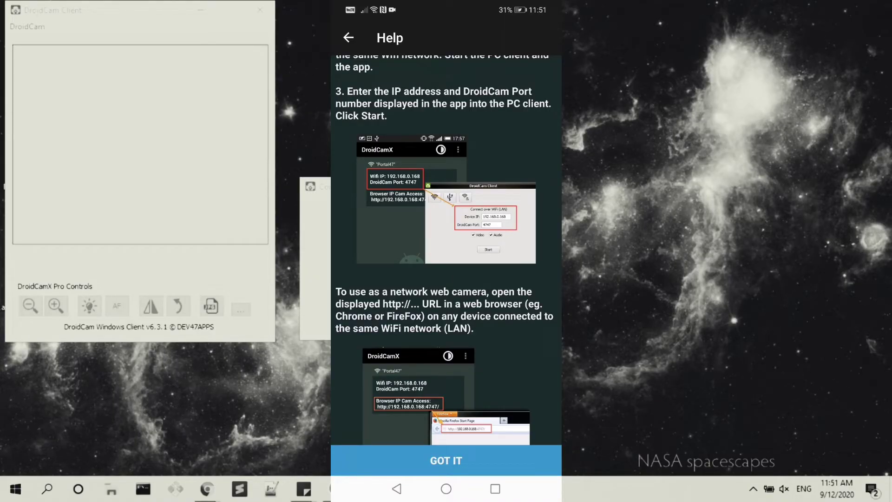
- Dismiss DroidCam's Help page and allow its camera, video and audio recording permissions
scroll(446, 251, "up", 5)
scroll(446, 251, "down", 3)
scroll(446, 251, "up", 3)
scroll(446, 251, "down", 3)
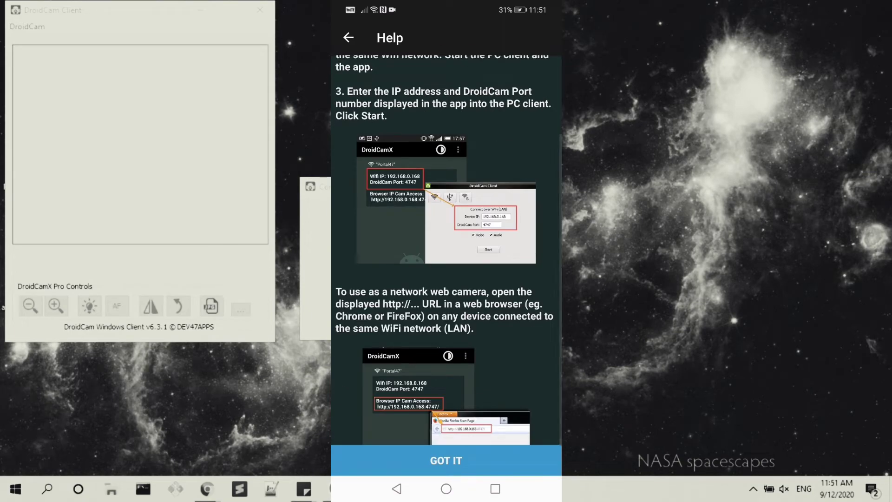
left_click(463, 462)
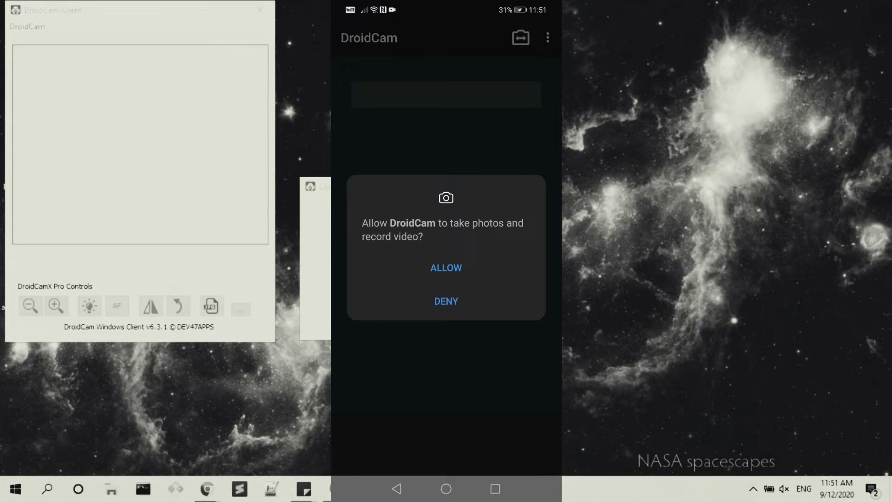
left_click(449, 269)
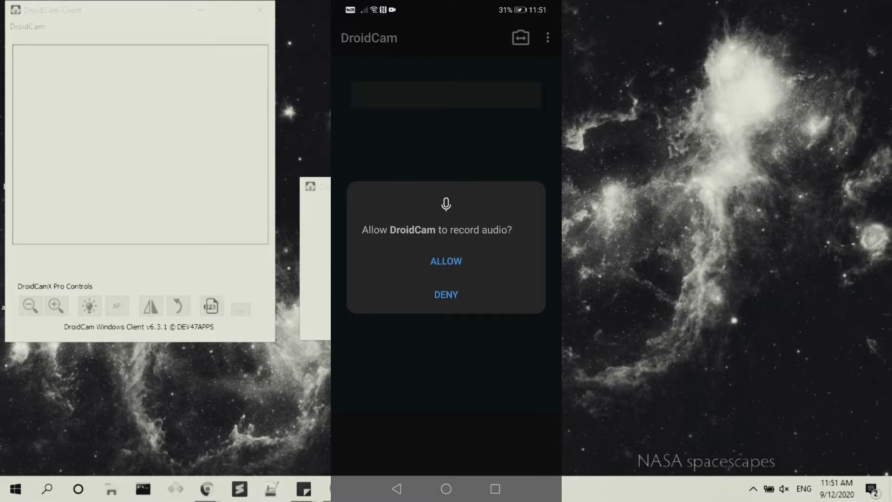
left_click(446, 261)
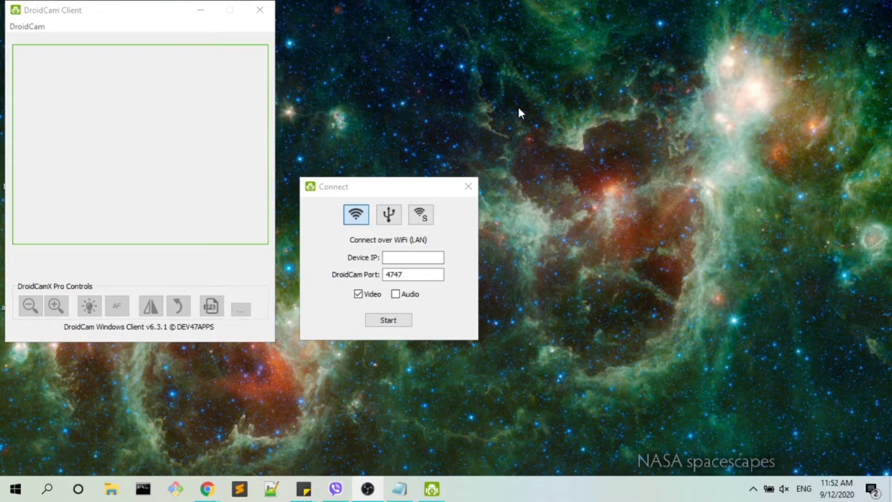
- Enter the phone's Device IP, tick Audio, and start the WiFi connection on port 4747
left_click(435, 257)
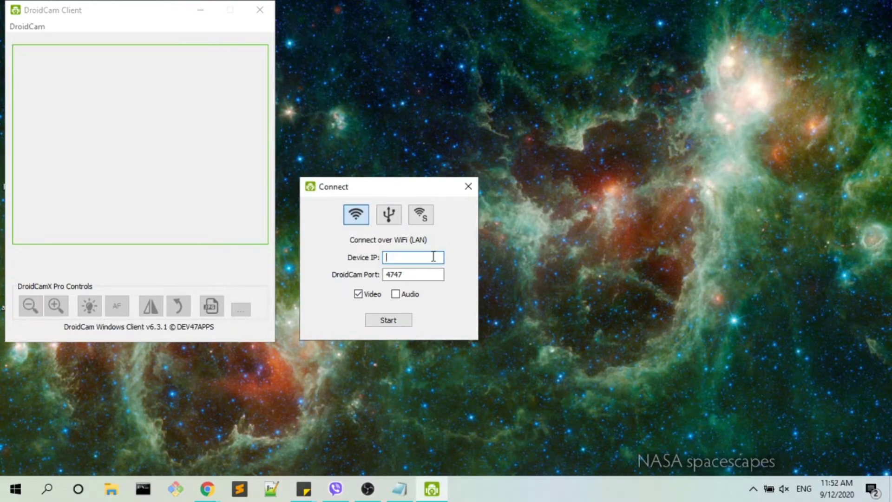
type("19")
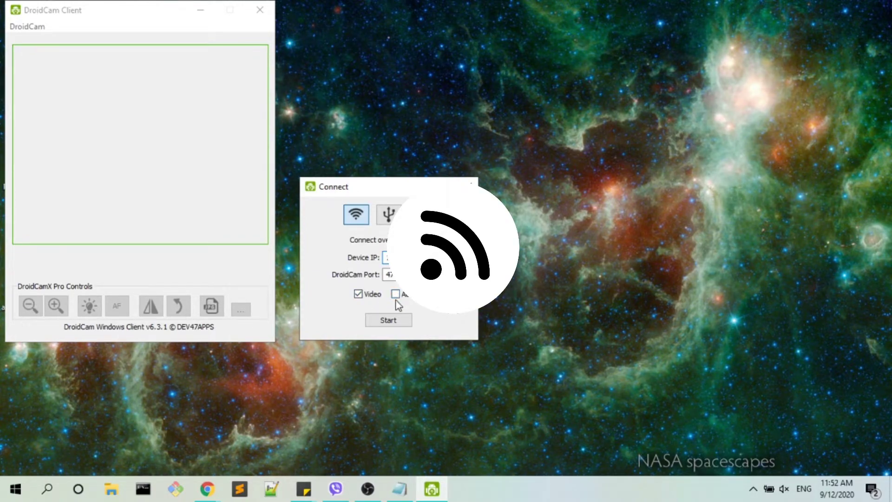
left_click(397, 295)
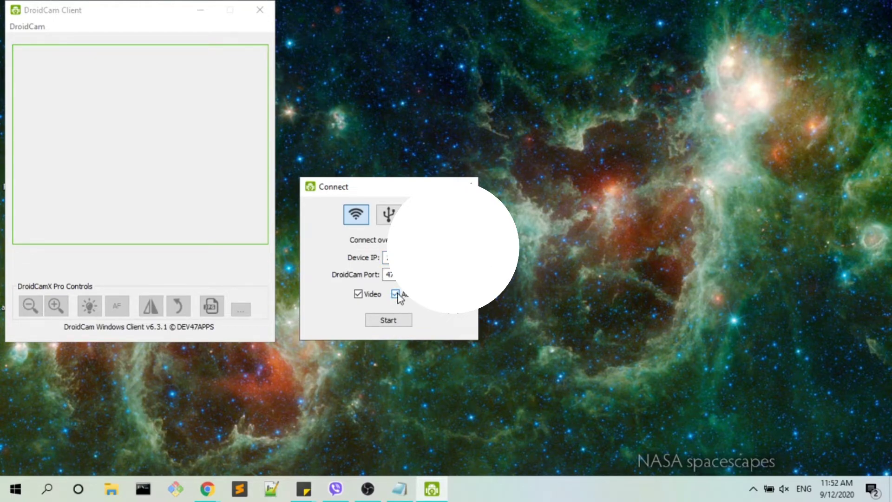
left_click(402, 321)
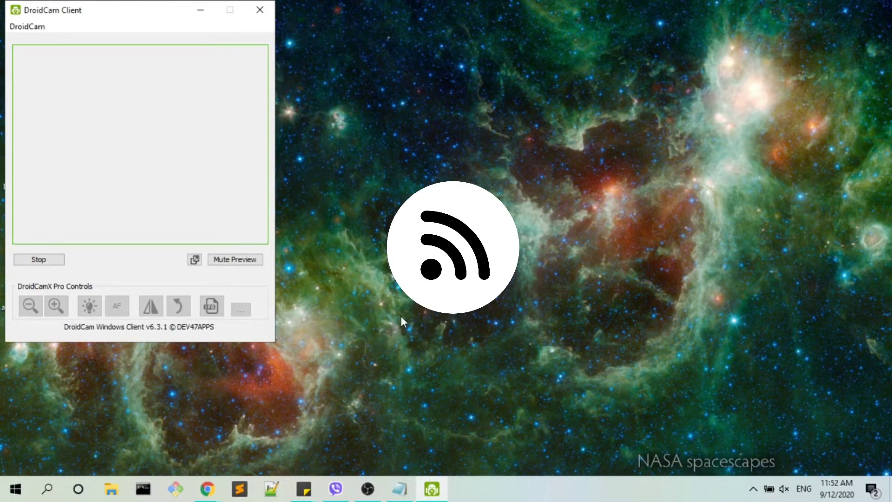